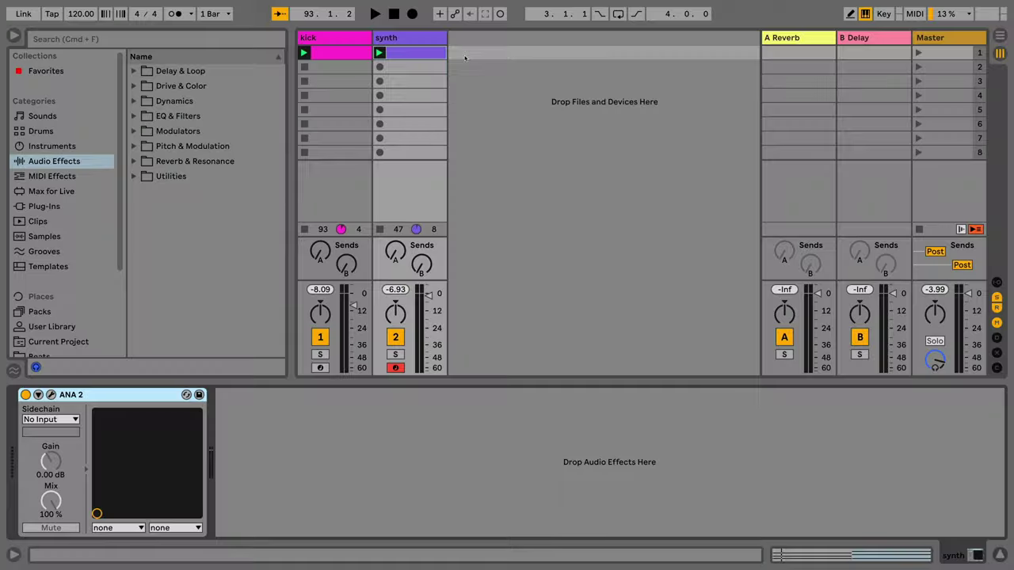
Check the synth and kick clip notes, then drop a Compressor onto the synth track after ANA 2.
double_click(415, 53)
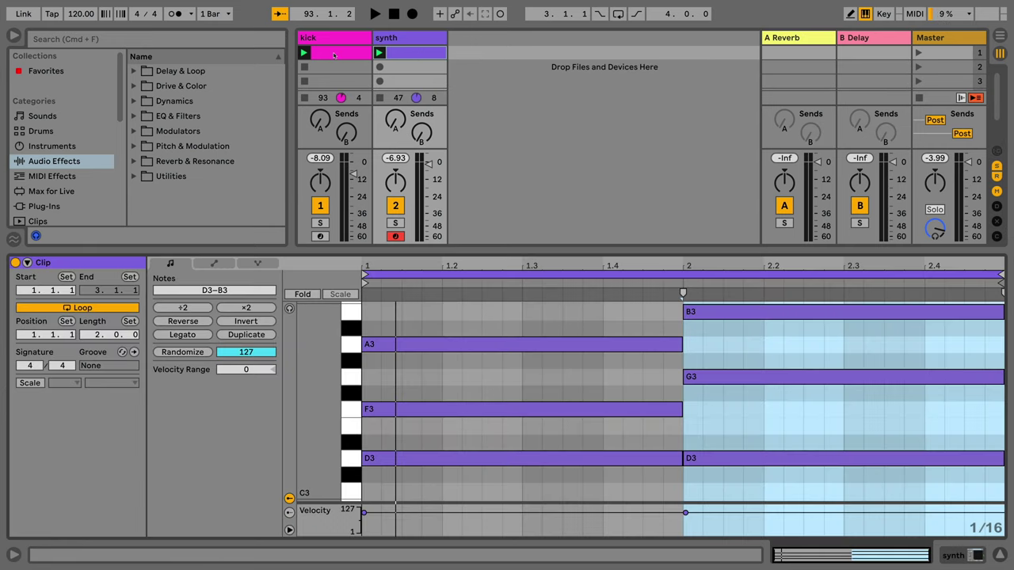
left_click(334, 55)
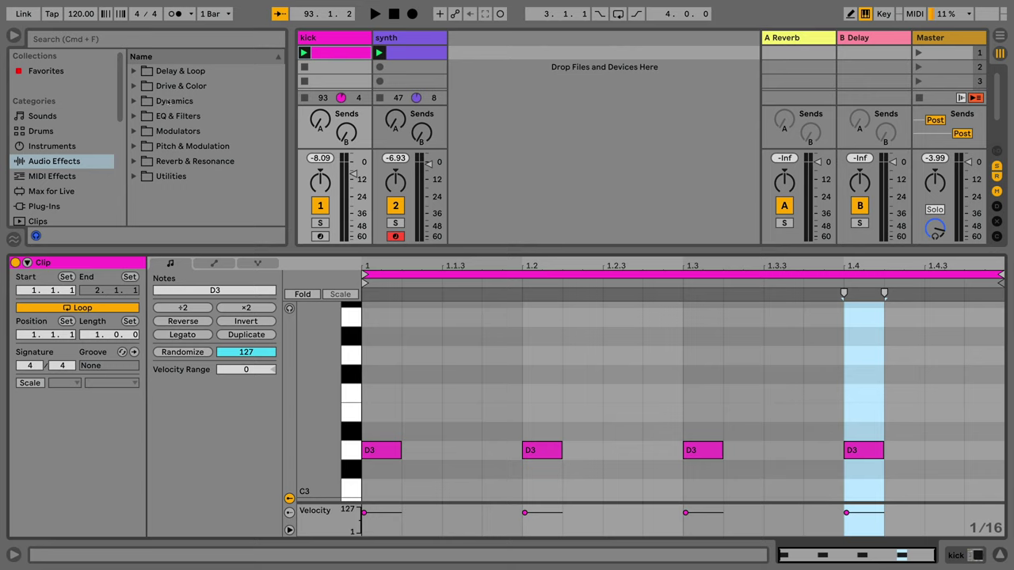
left_click(134, 101)
left_click(178, 117)
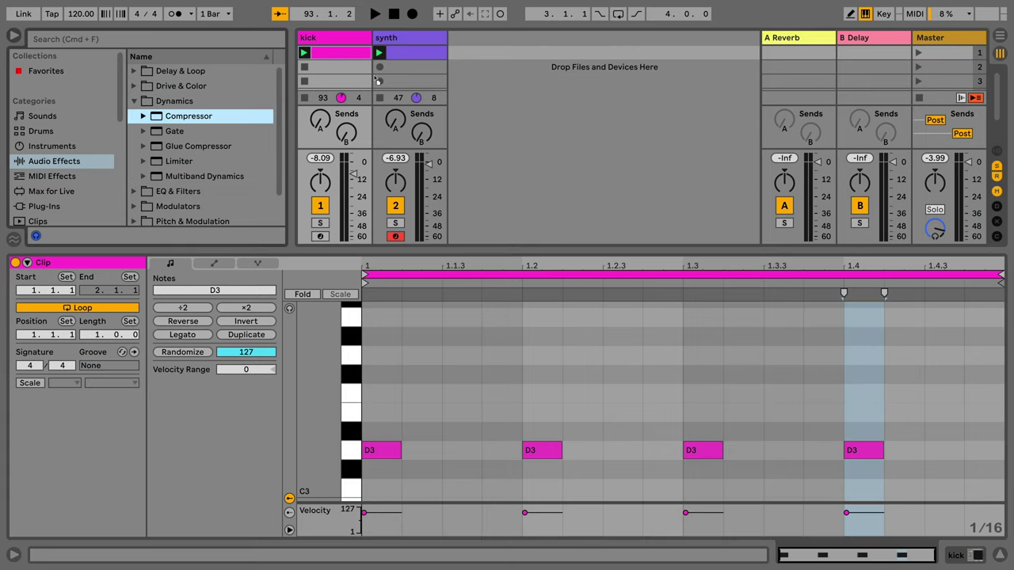
left_click_drag(378, 81, 409, 71)
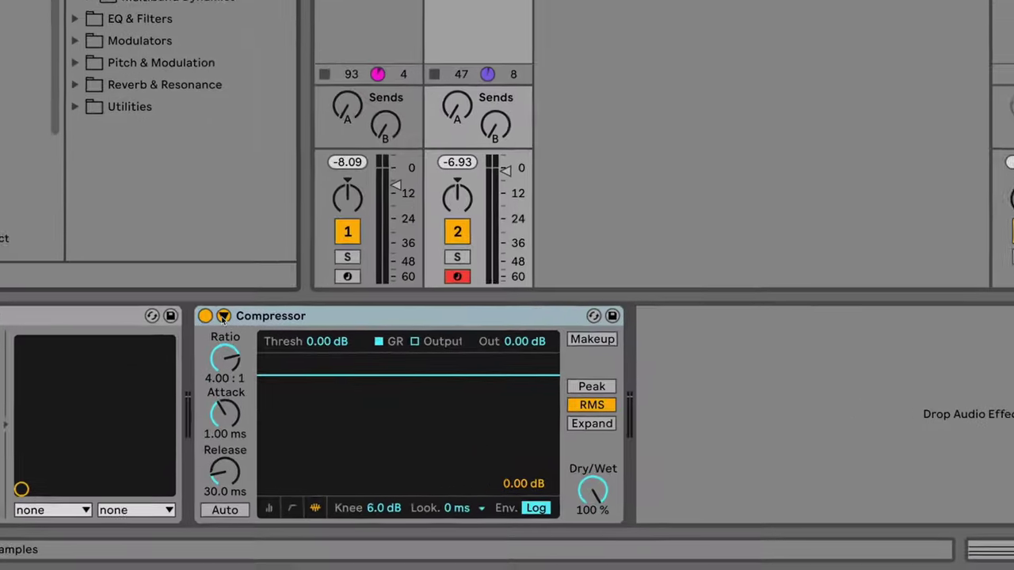
Enable the synth Compressor's sidechain and set Audio From to the kick track.
left_click(236, 394)
left_click(231, 314)
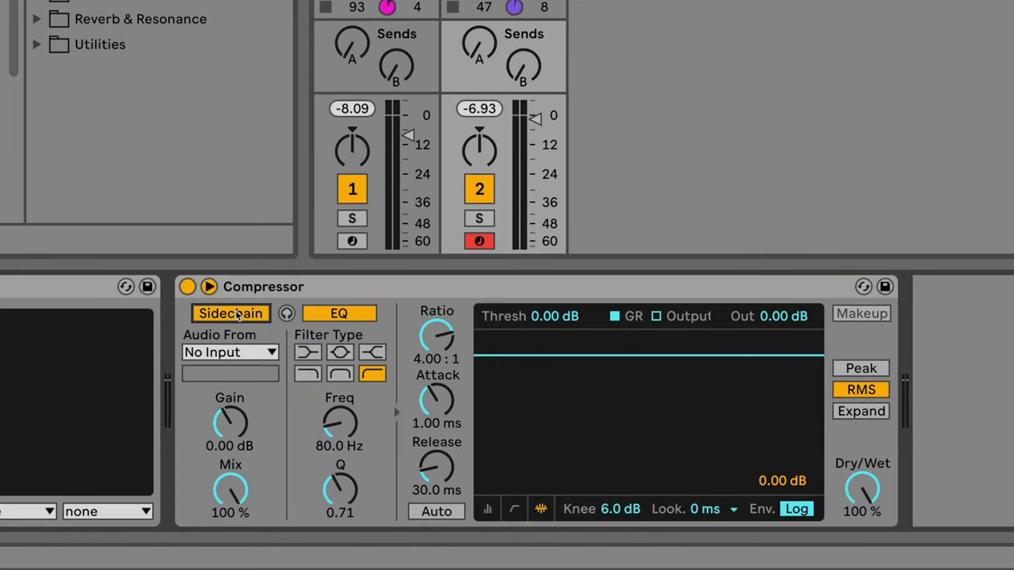
left_click(271, 354)
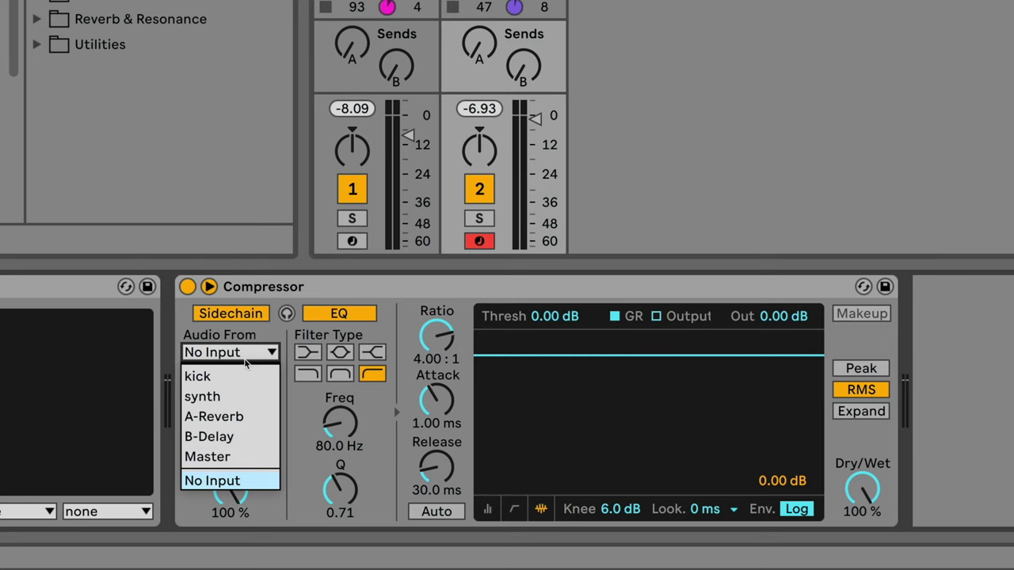
left_click(233, 377)
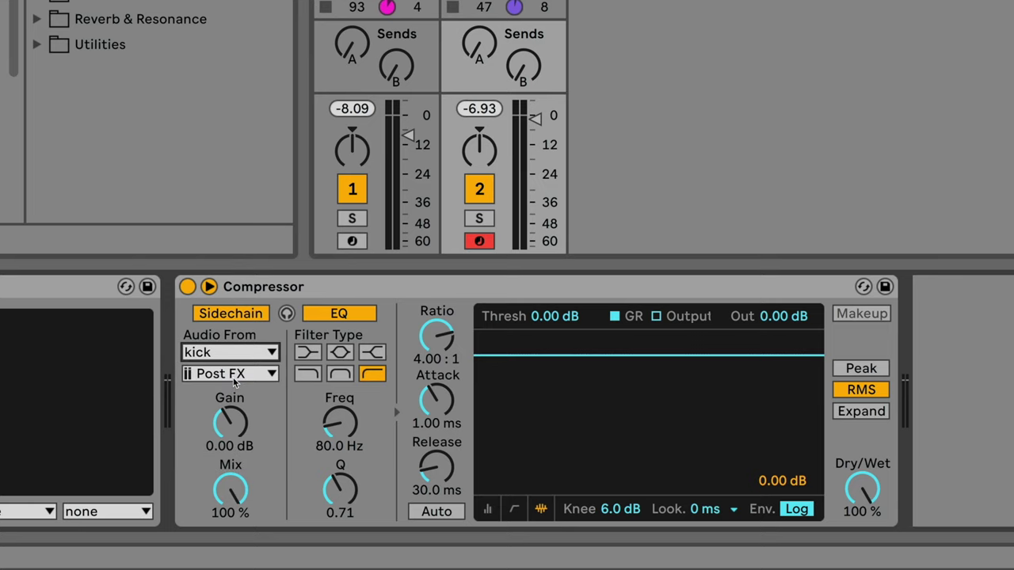
Start playback and lower the Compressor threshold to about -26.5 dB.
key("space")
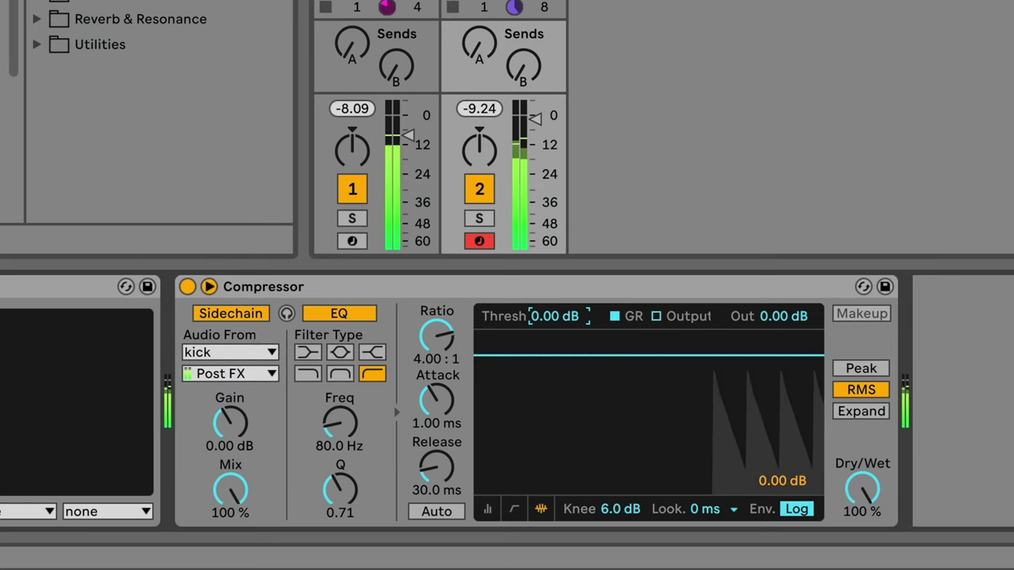
left_click_drag(555, 316, 555, 337)
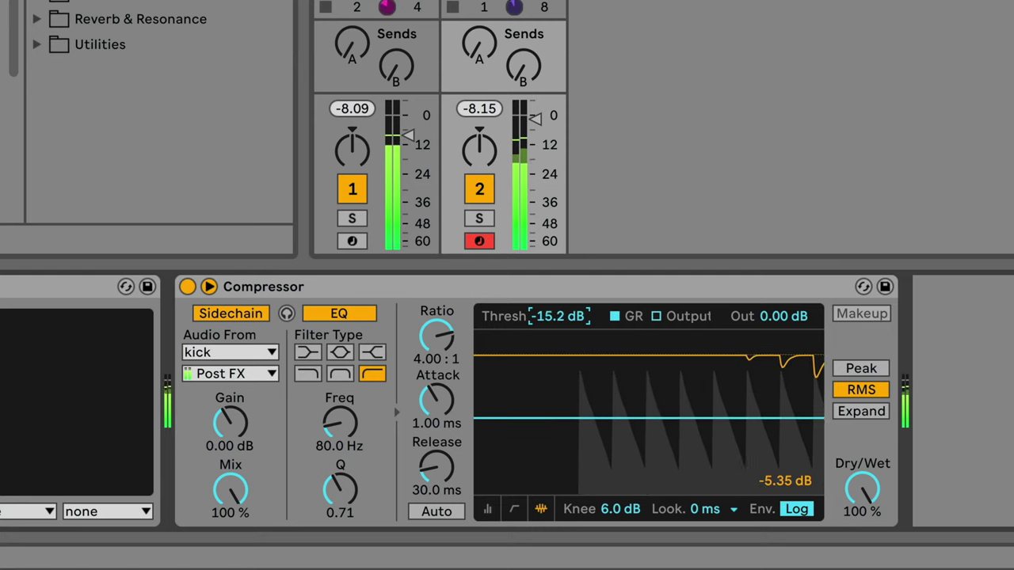
left_click_drag(555, 386, 555, 421)
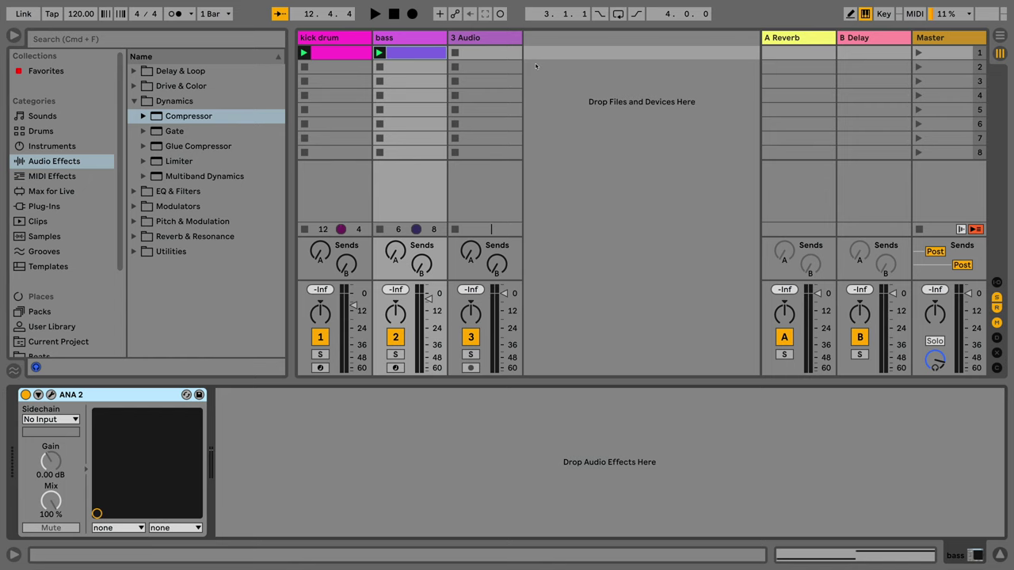
Load a Compressor on bass, sidechain it from the kick drum, and play, later launching the SessionDry clip.
left_click(153, 115)
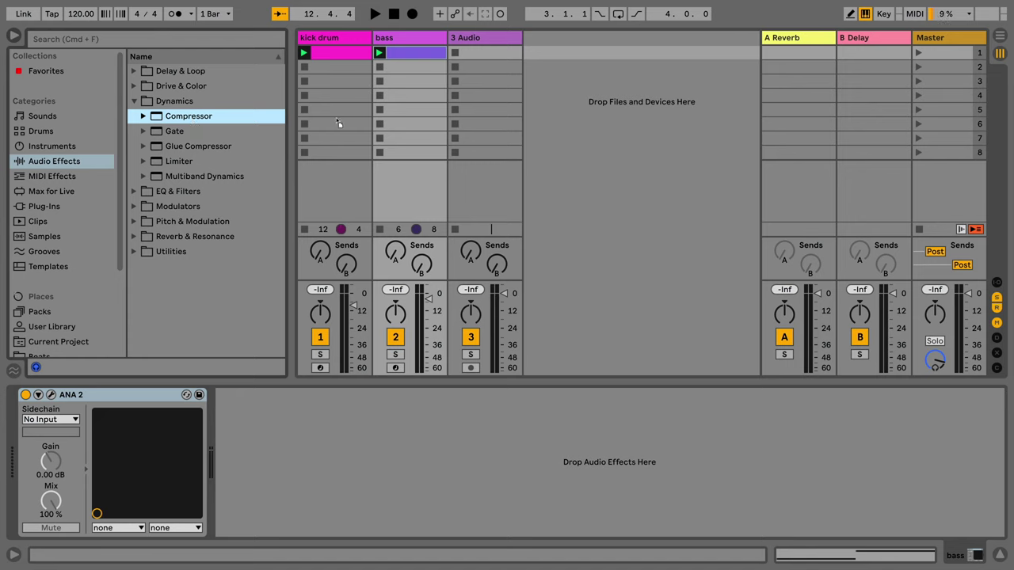
key("Return")
left_click(235, 395)
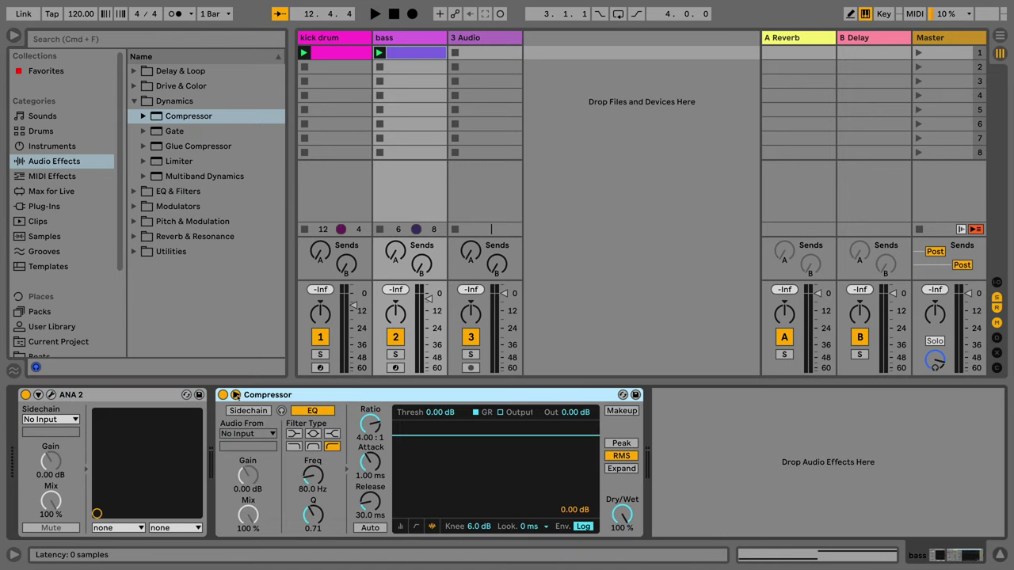
left_click(248, 412)
left_click(253, 434)
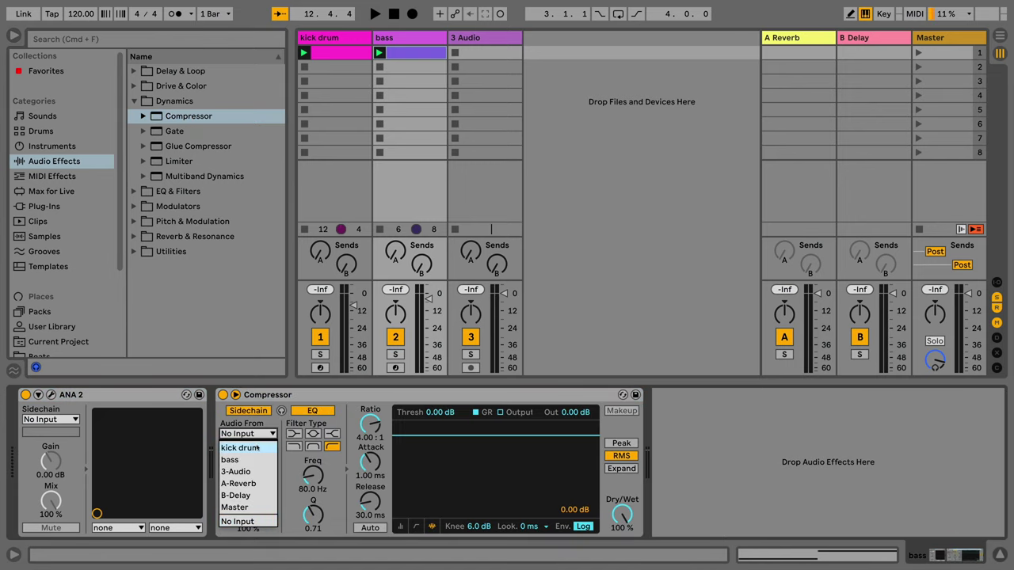
left_click(257, 448)
key("space")
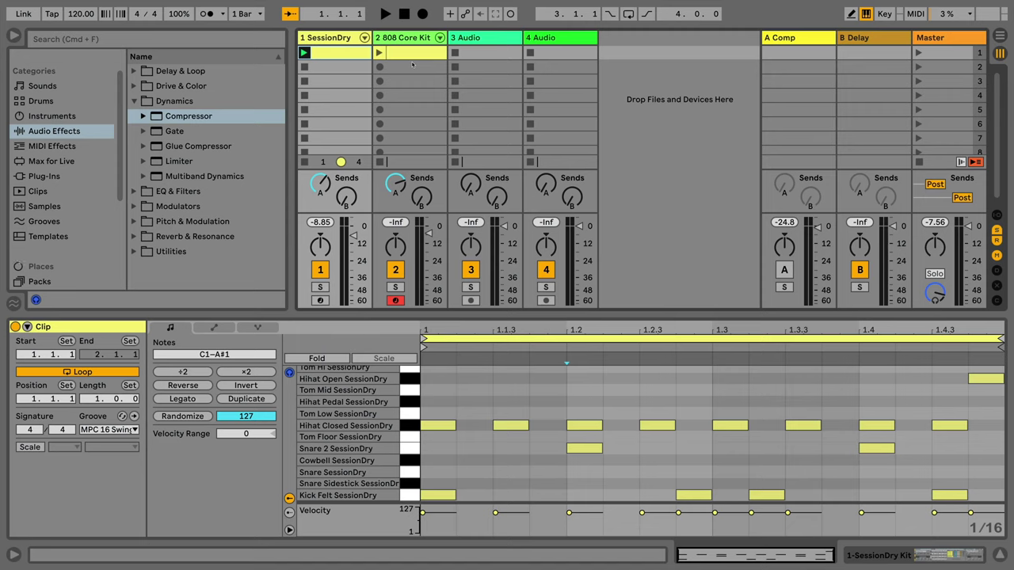
left_click(304, 52)
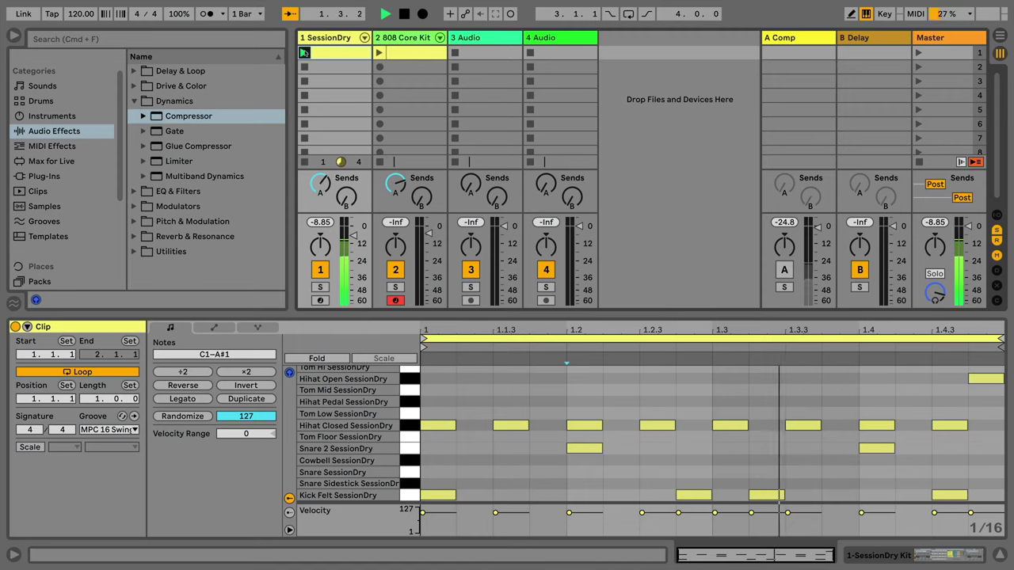
Set the A Comp Compressor to 11.5:1 ratio and -37.6 dB threshold; later rearrange the Cubase plugin windows.
left_click(798, 119)
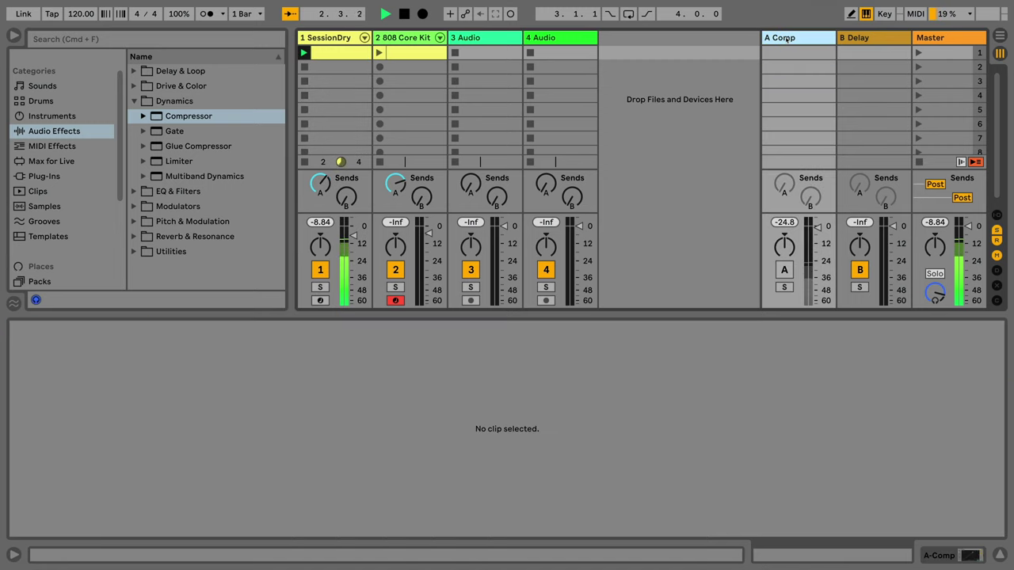
key("shift+Tab")
left_click_drag(38, 424, 38, 384)
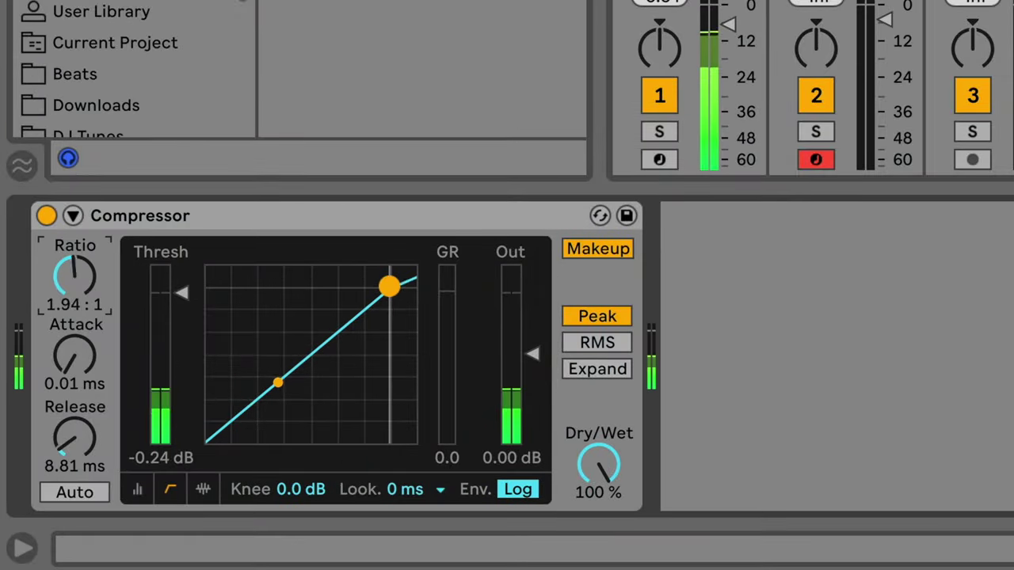
left_click_drag(76, 277, 75, 274)
left_click_drag(181, 294, 181, 433)
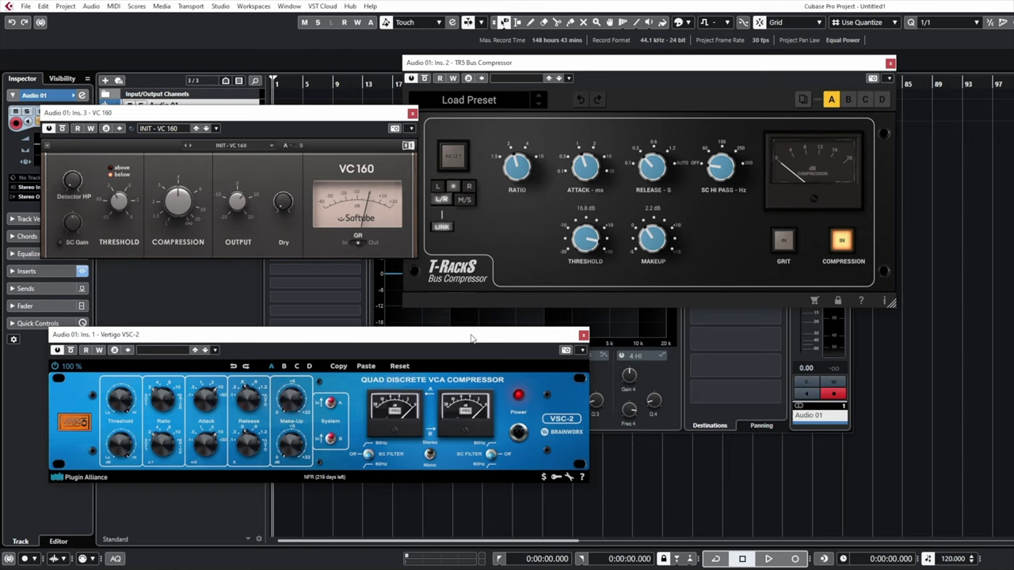
left_click_drag(470, 338, 484, 384)
left_click_drag(555, 62, 646, 44)
Search 'ssl' in Audio 01's empty insert slot and load SSL Native Bus Compressor v6.
left_click(338, 271)
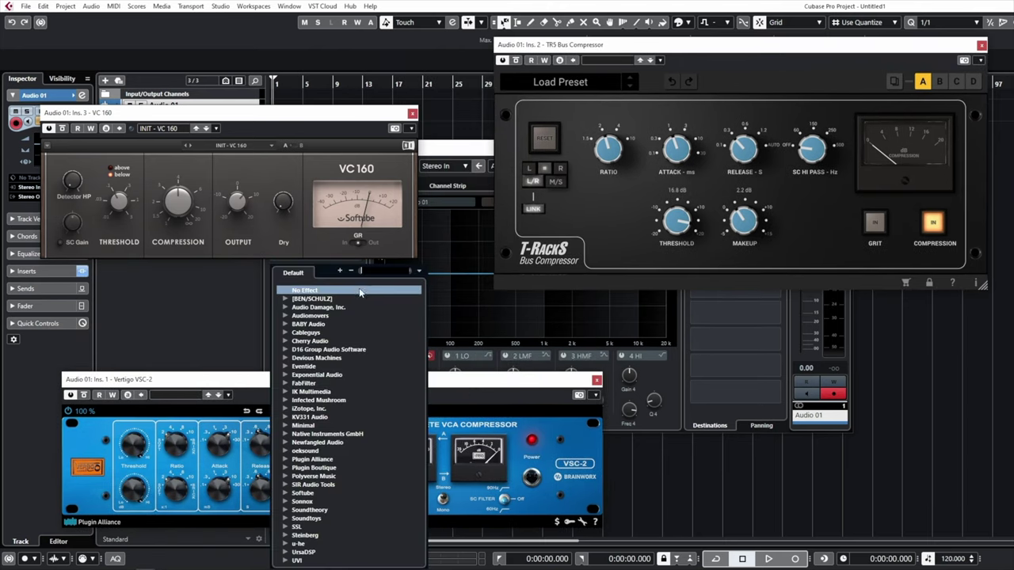
type("ssl")
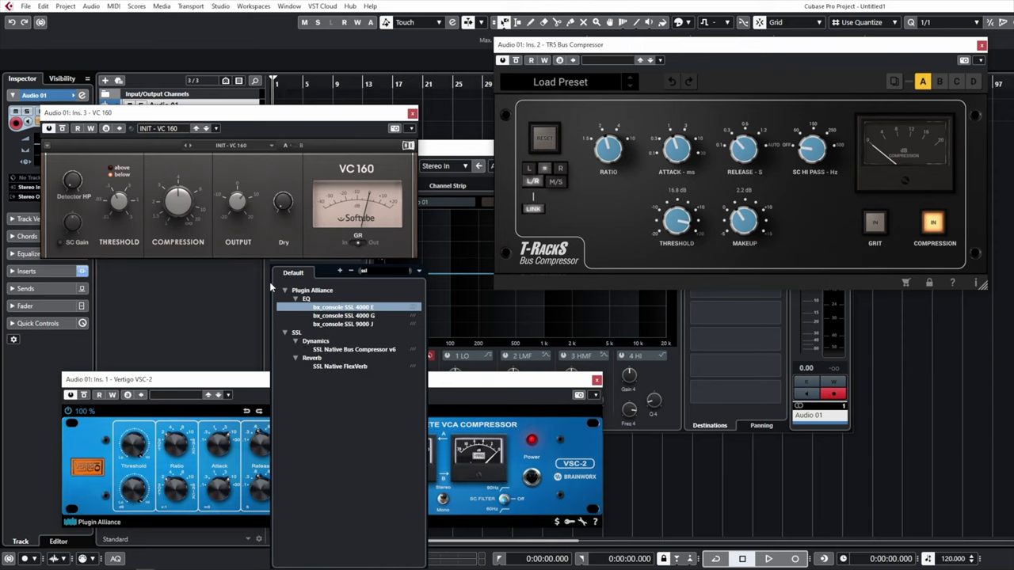
left_click(364, 350)
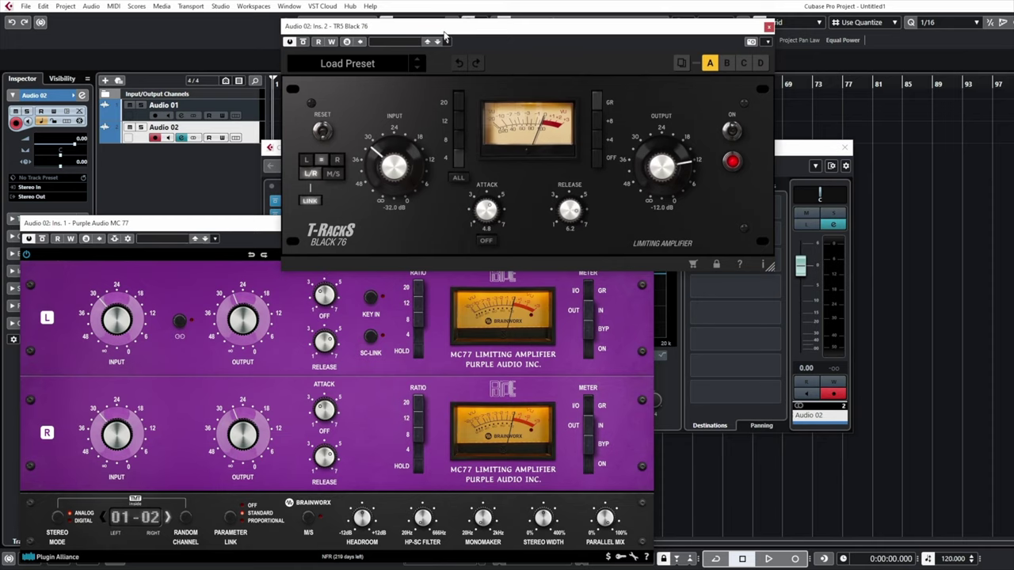
Reposition the Purple Audio MC77, Black 76 and Opticom windows, moving Opticom to the screen top.
mouse_move(158, 223)
left_mouse_down()
mouse_move(149, 204)
mouse_move(158, 215)
left_mouse_up()
left_click_drag(504, 29, 564, 31)
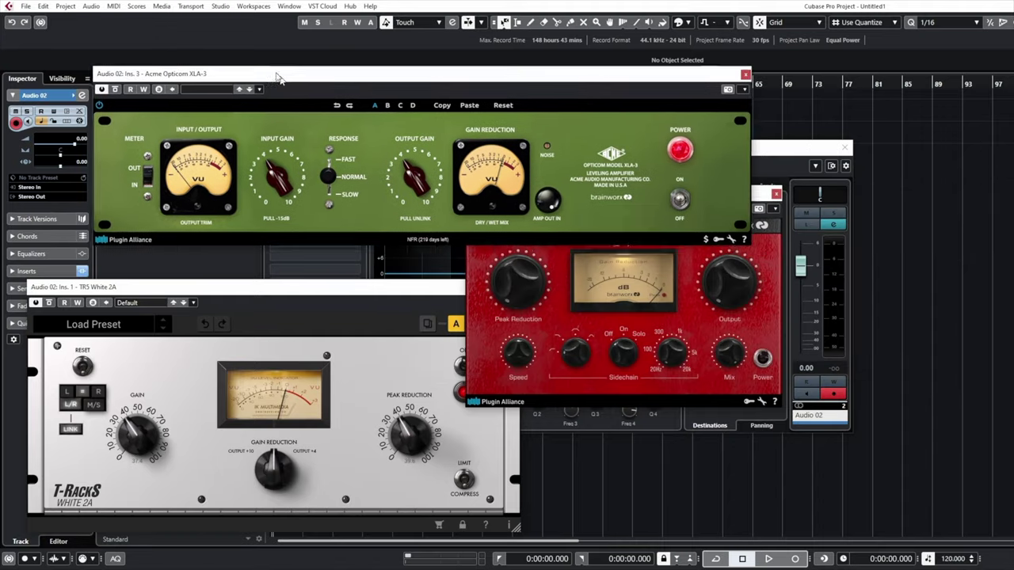
left_click_drag(285, 89, 202, 55)
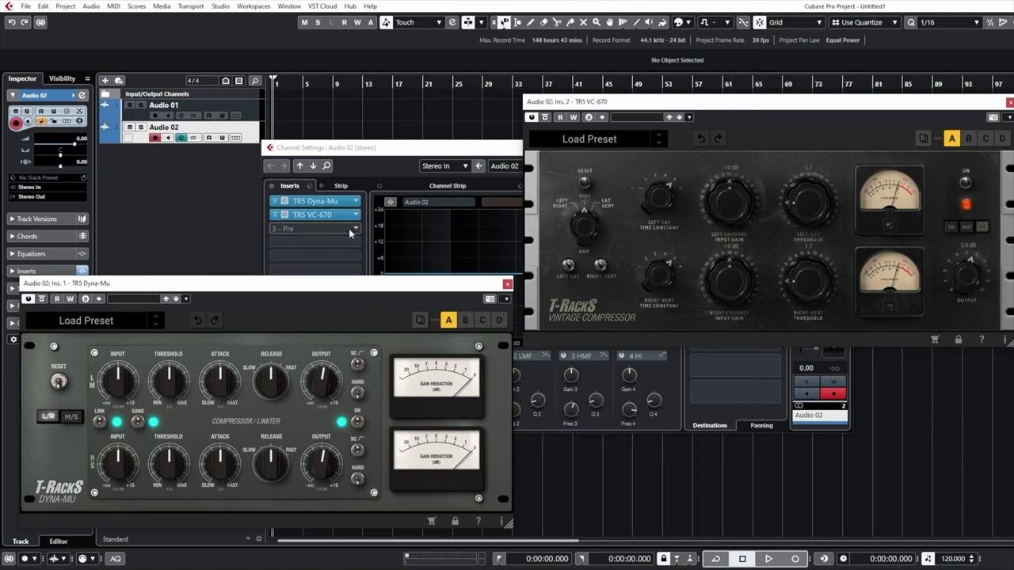
Insert SPL IRON in Audio 02's third slot via an 'iro' search and place its window at the top.
left_click(341, 230)
type("iron")
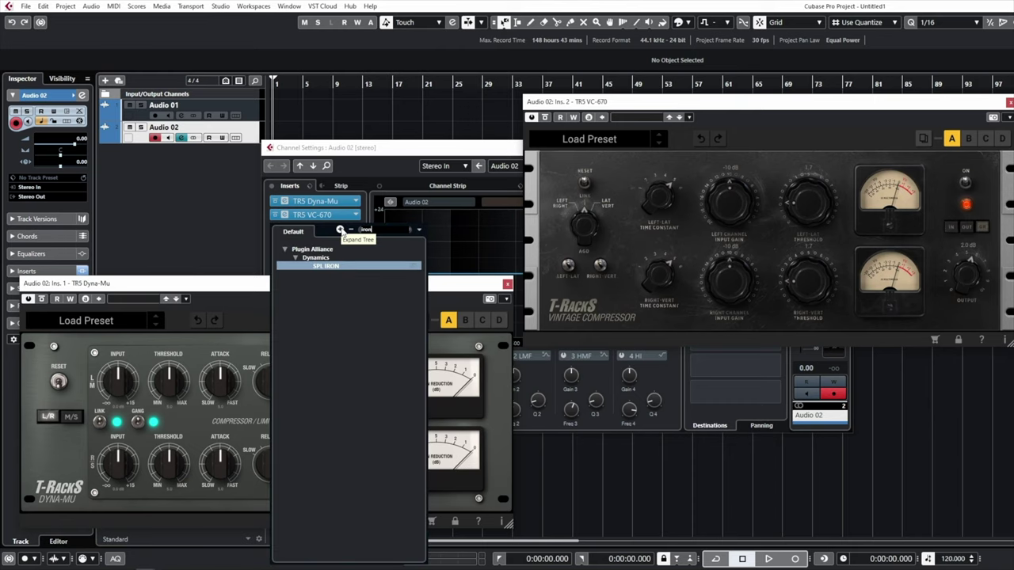
key("Escape")
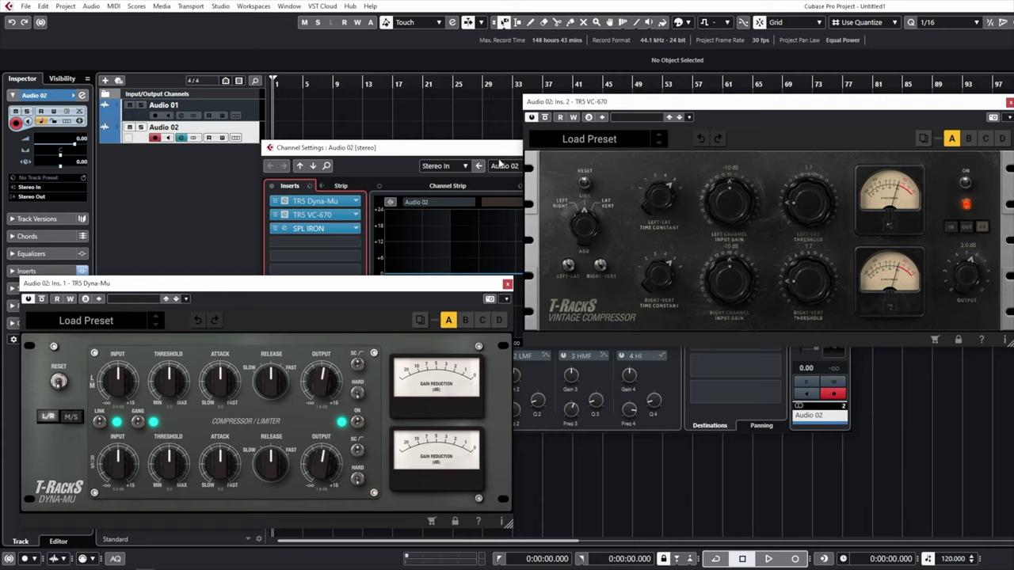
left_click_drag(332, 274, 332, 292)
left_click(285, 229)
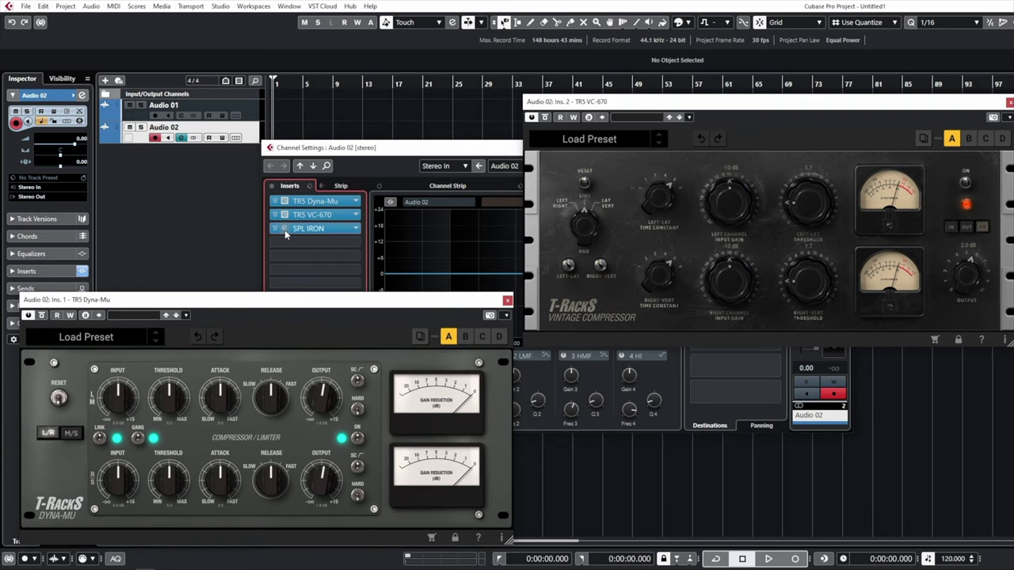
left_click_drag(528, 137, 396, 17)
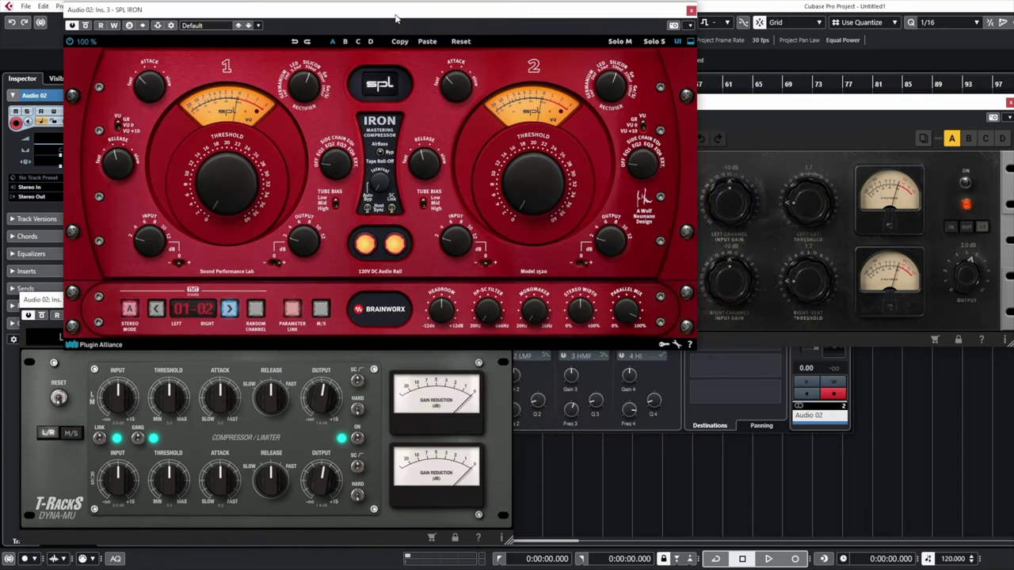
Raise the TR5 Dyna-Mu plugin window above the SPL IRON window.
left_click(502, 441)
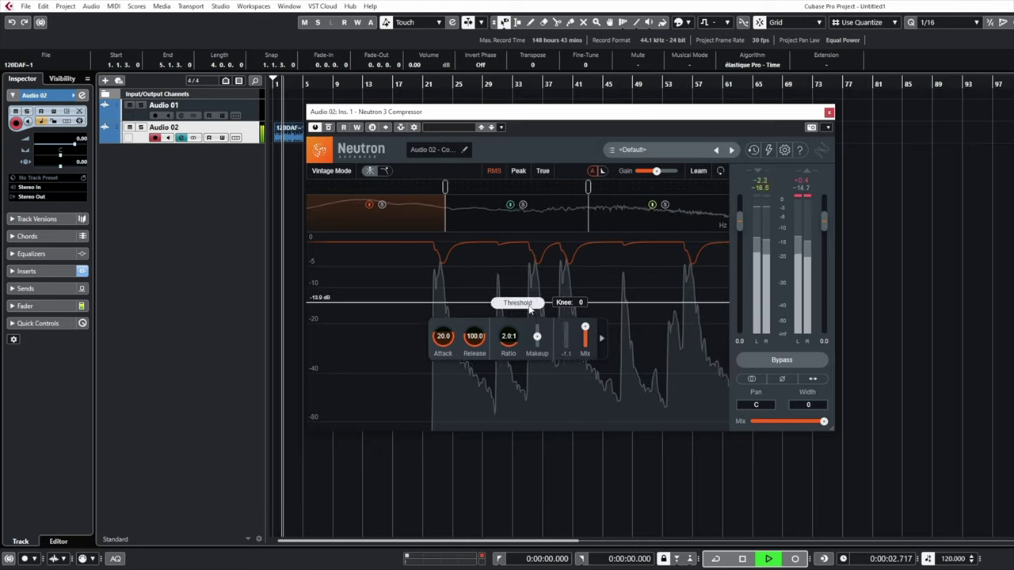
Nudge the Neutron 3 Compressor window slightly left while Audio 02 plays.
left_click_drag(507, 111, 450, 107)
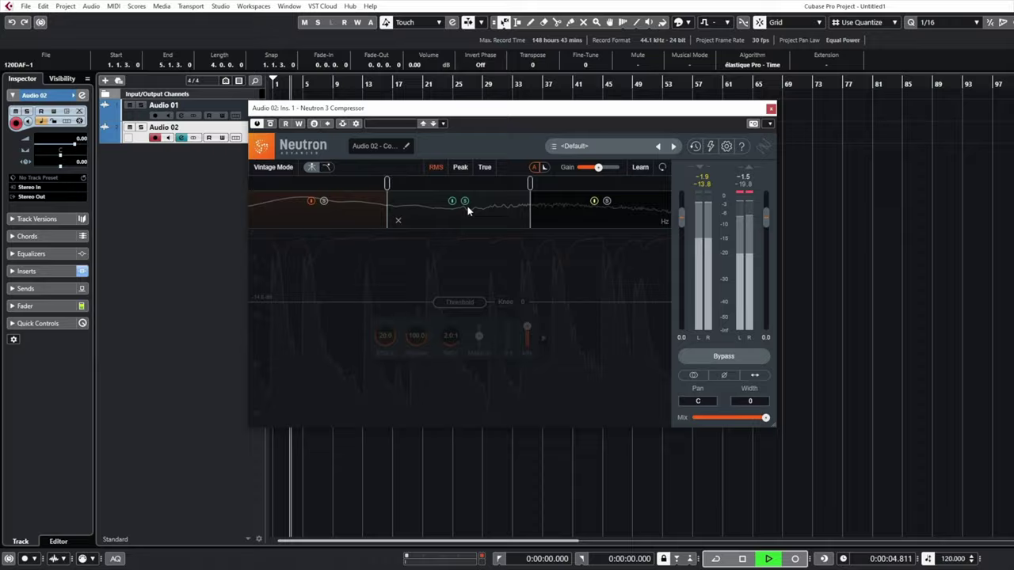